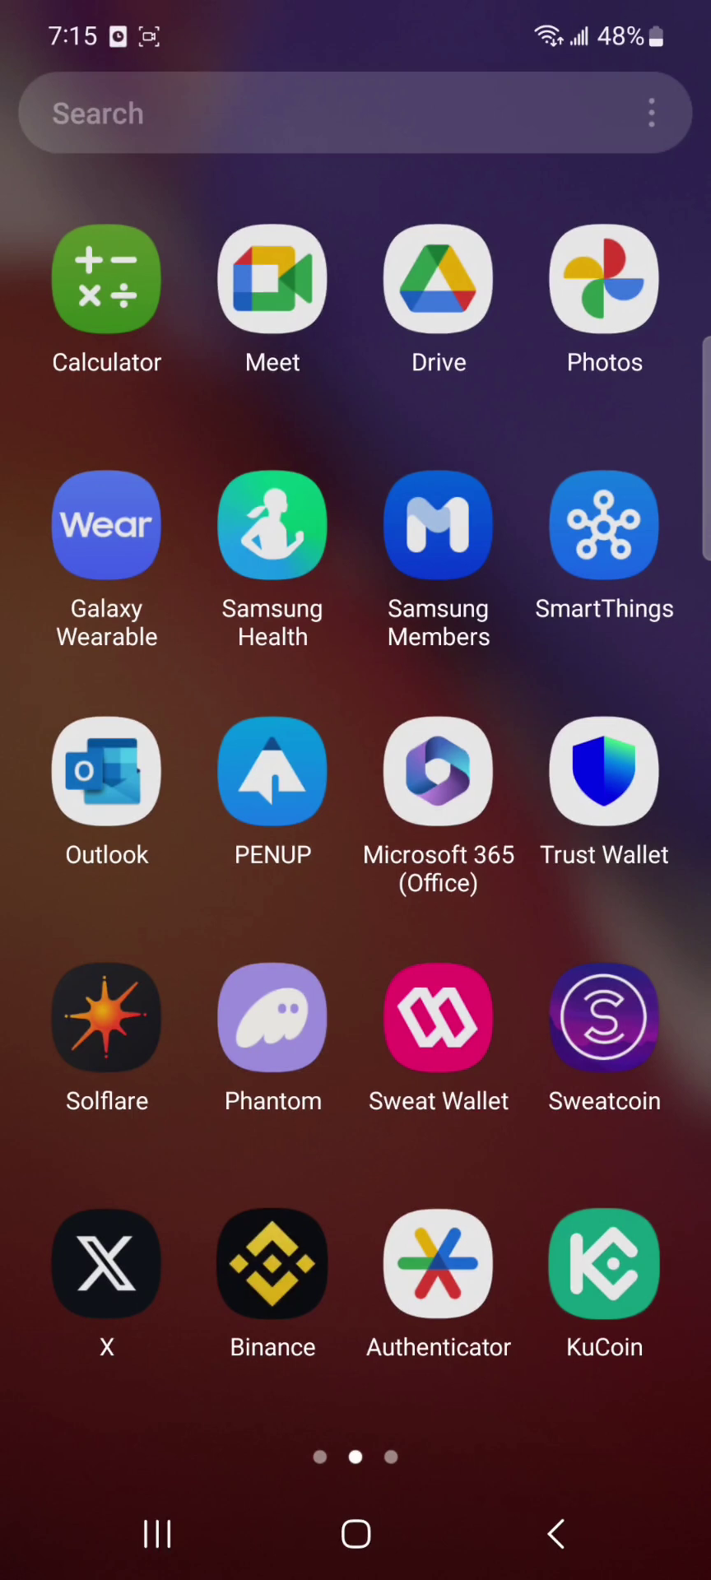
# - Launch Binance, start Identity Verification, then tap the close button to bring up the exit prompt
pyautogui.click(461, 130)
pyautogui.click(273, 1263)
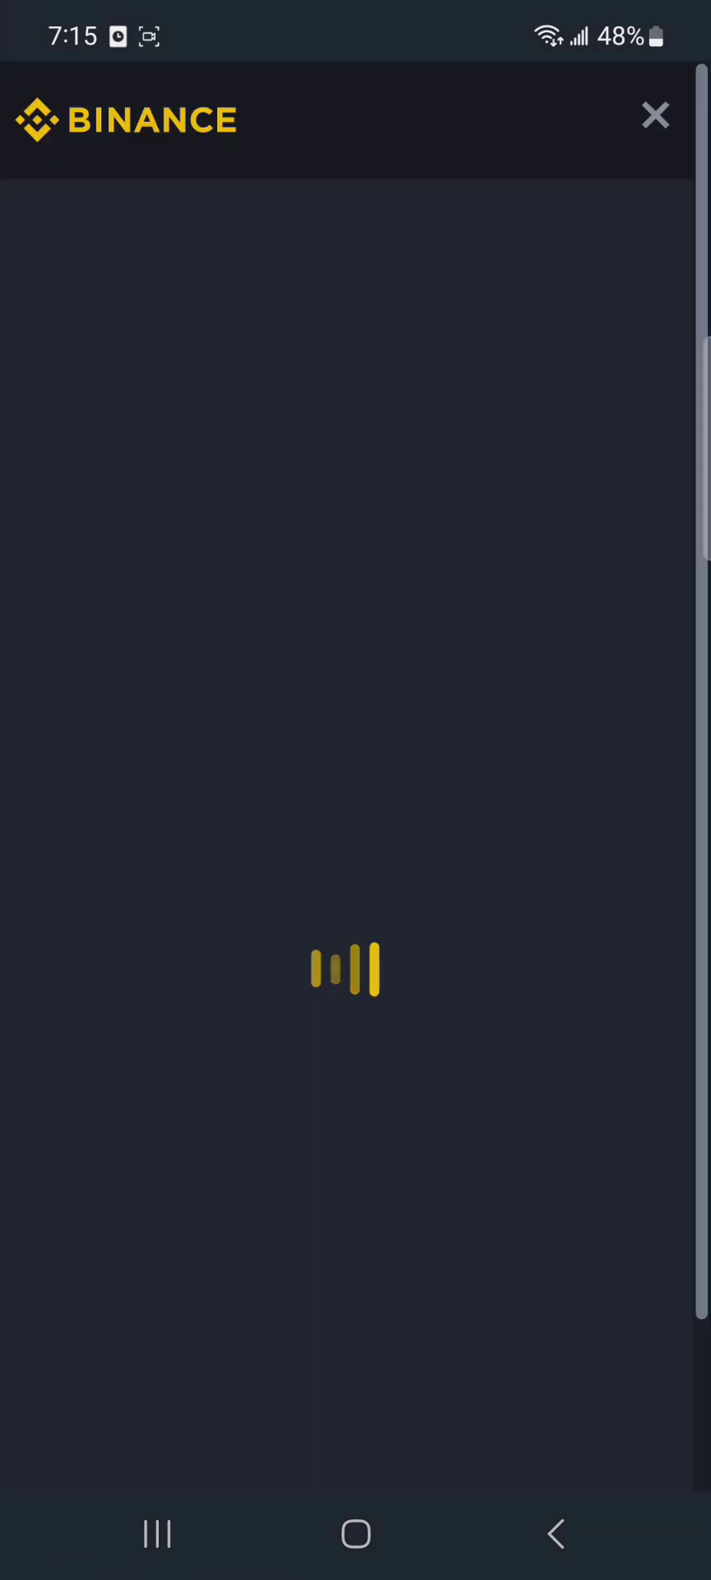
pyautogui.click(655, 116)
# - Exit and reopen verification, then browse the issuing-country list, leaving Pakistan and National ID selected
pyautogui.click(456, 954)
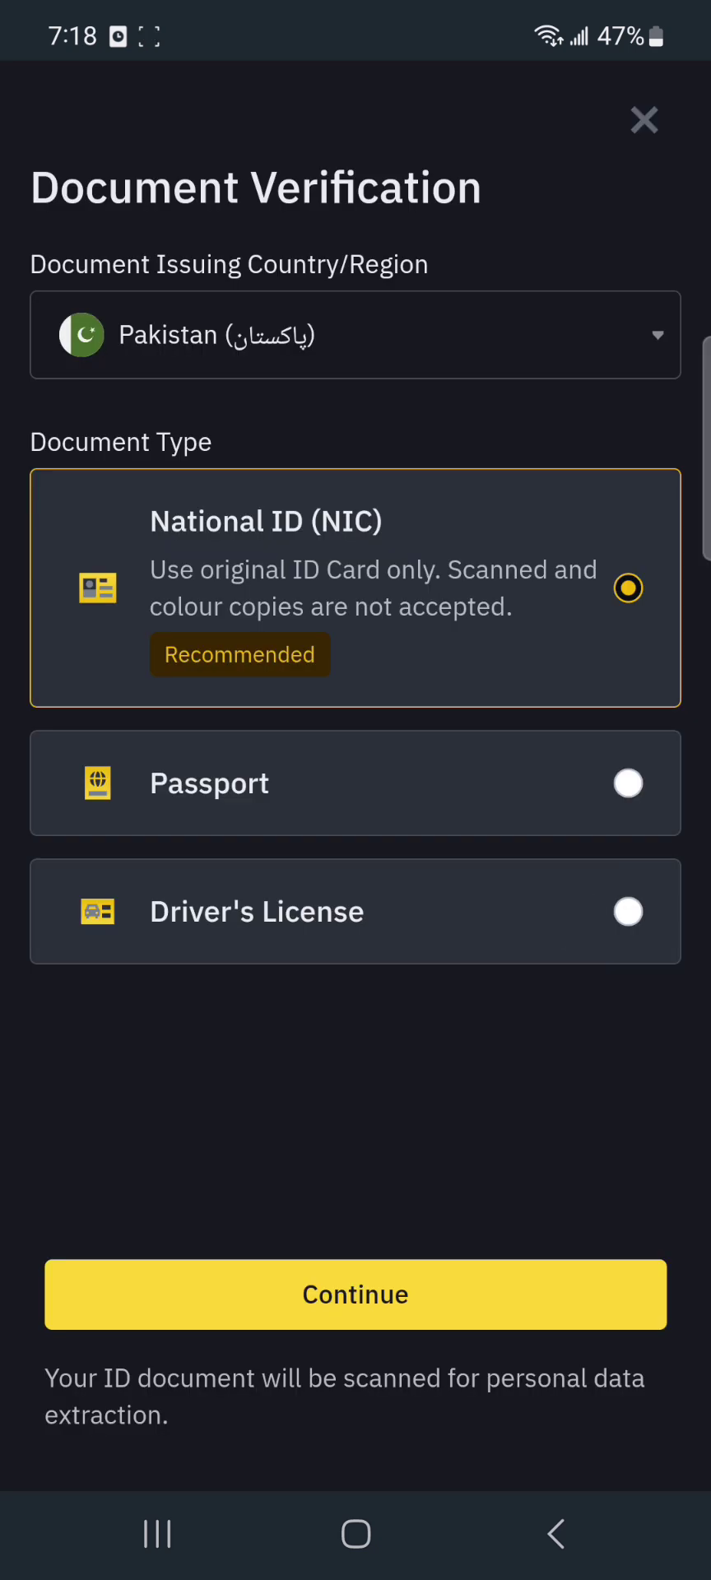
pyautogui.click(366, 906)
pyautogui.click(621, 320)
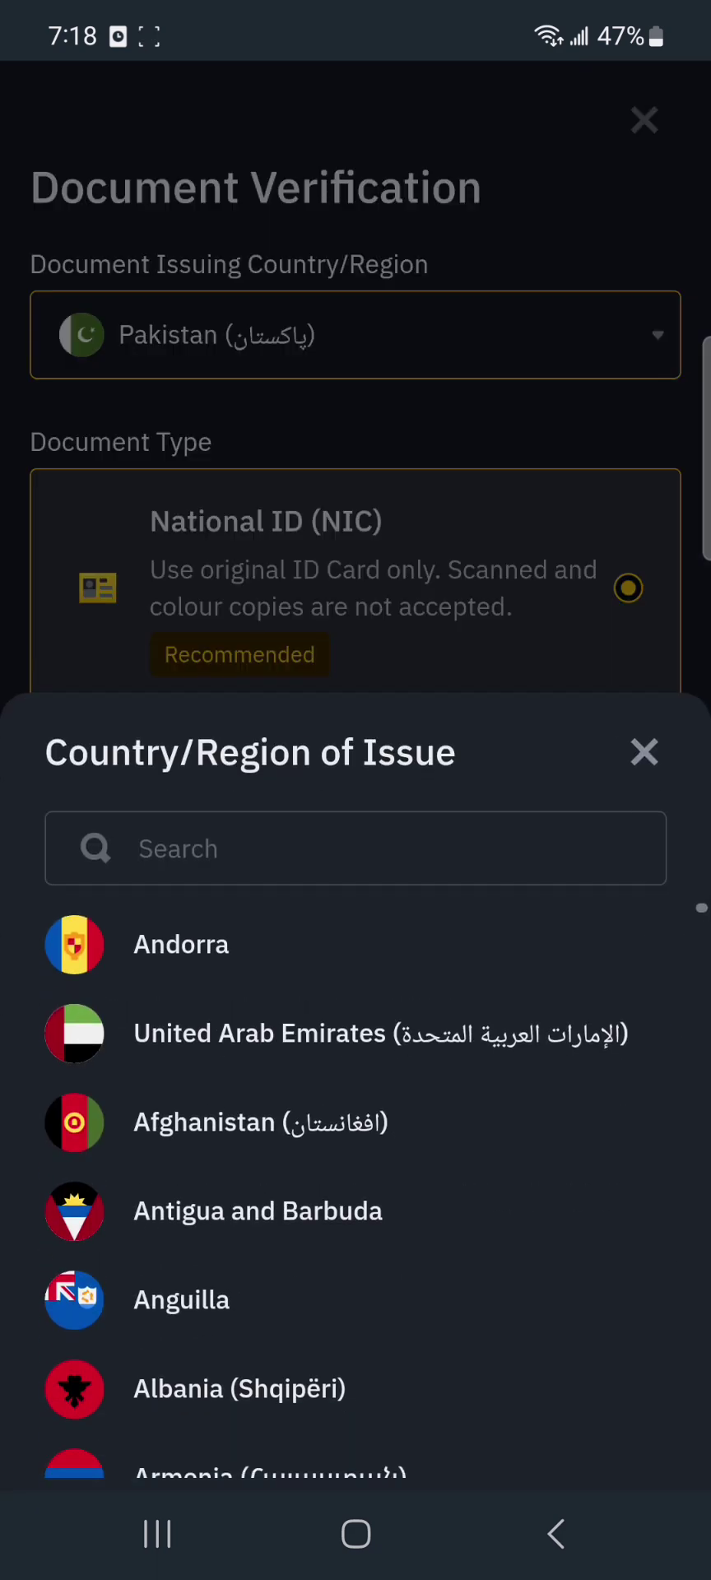
pyautogui.scroll(-5, 469, 1387)
pyautogui.scroll(-5, 436, 1281)
pyautogui.scroll(-5, 486, 977)
pyautogui.scroll(-5, 486, 977)
pyautogui.click(644, 752)
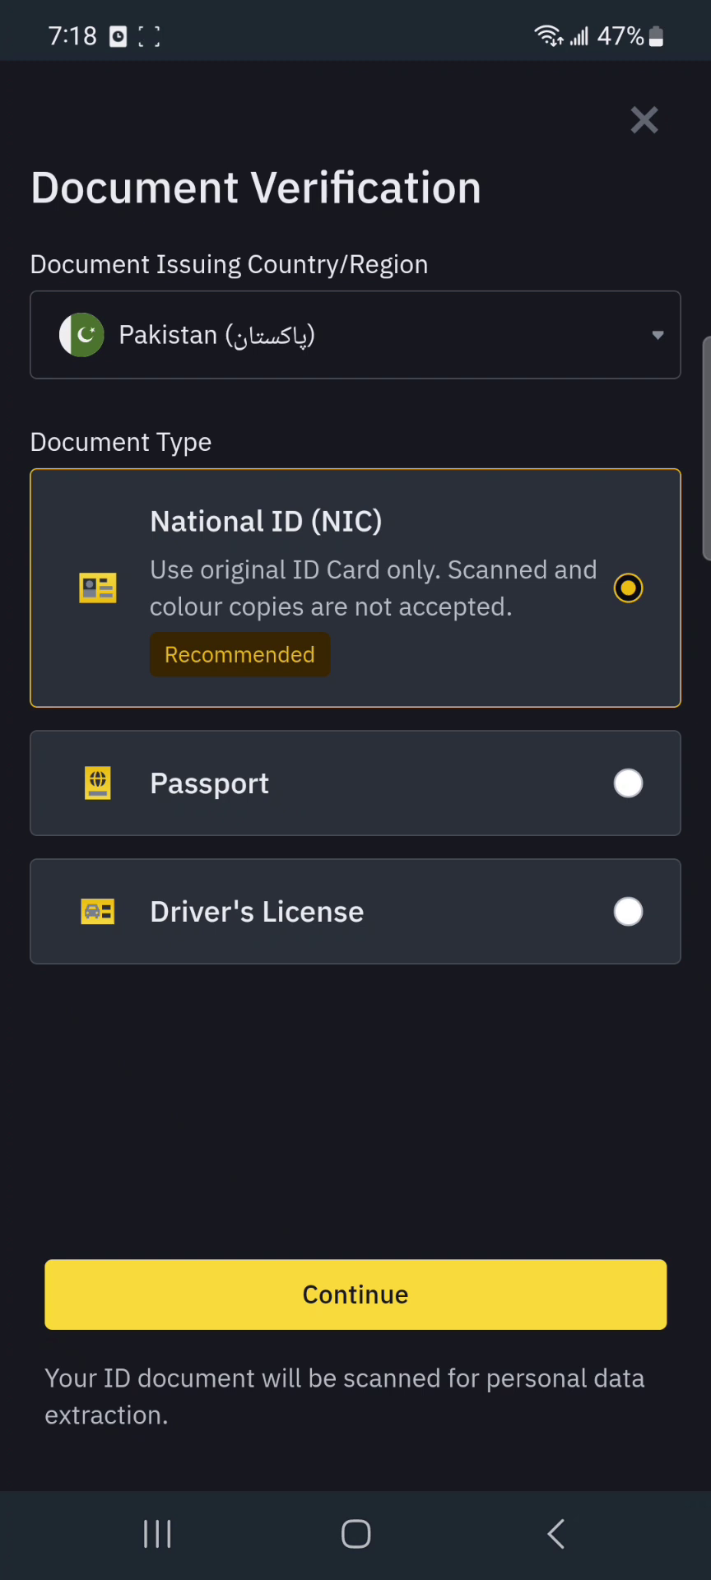
# - Go through the ID card instructions and upload both sides of the Pakistani national ID
pyautogui.click(17, 506)
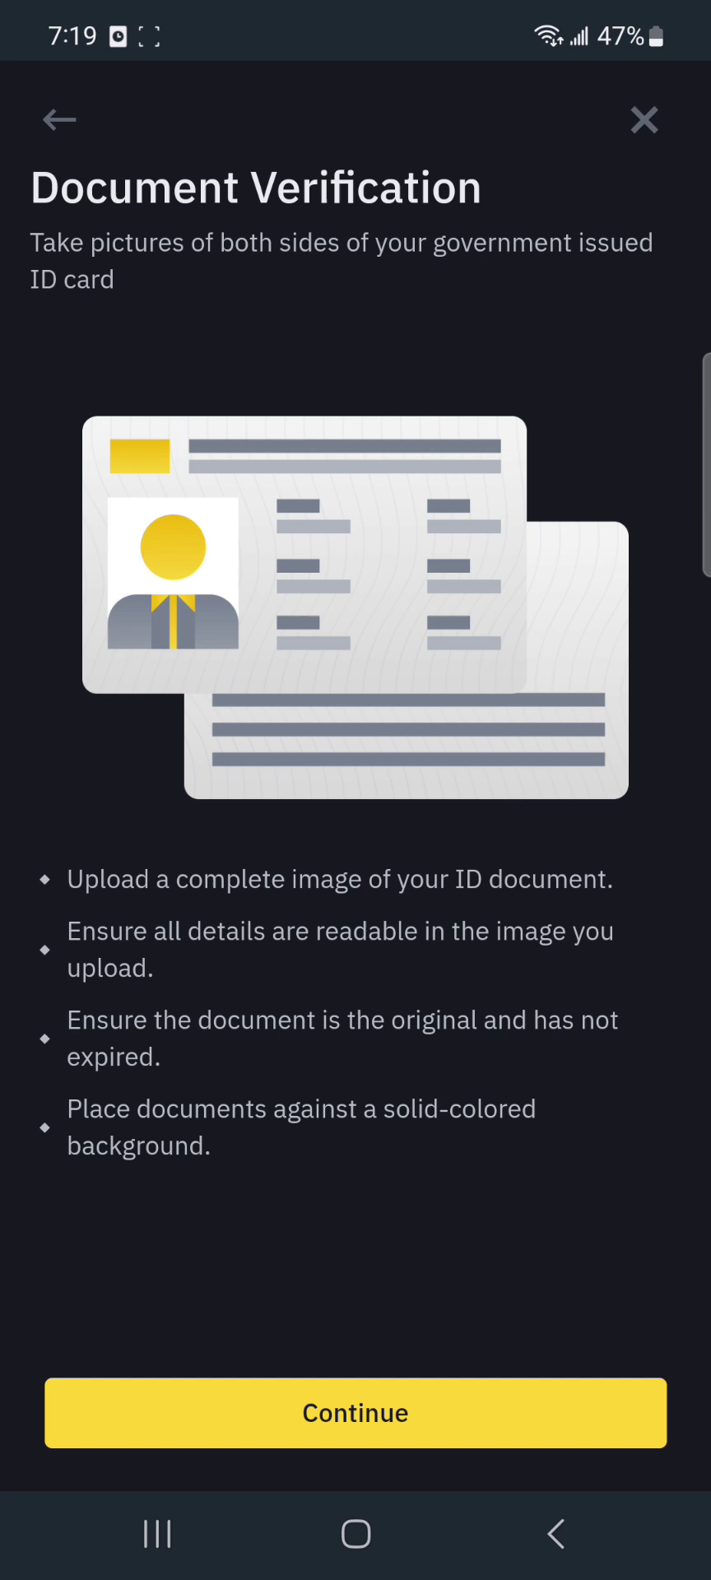
pyautogui.moveTo(679, 893); pyautogui.dragTo(566, 888)
pyautogui.moveTo(699, 920); pyautogui.dragTo(582, 920)
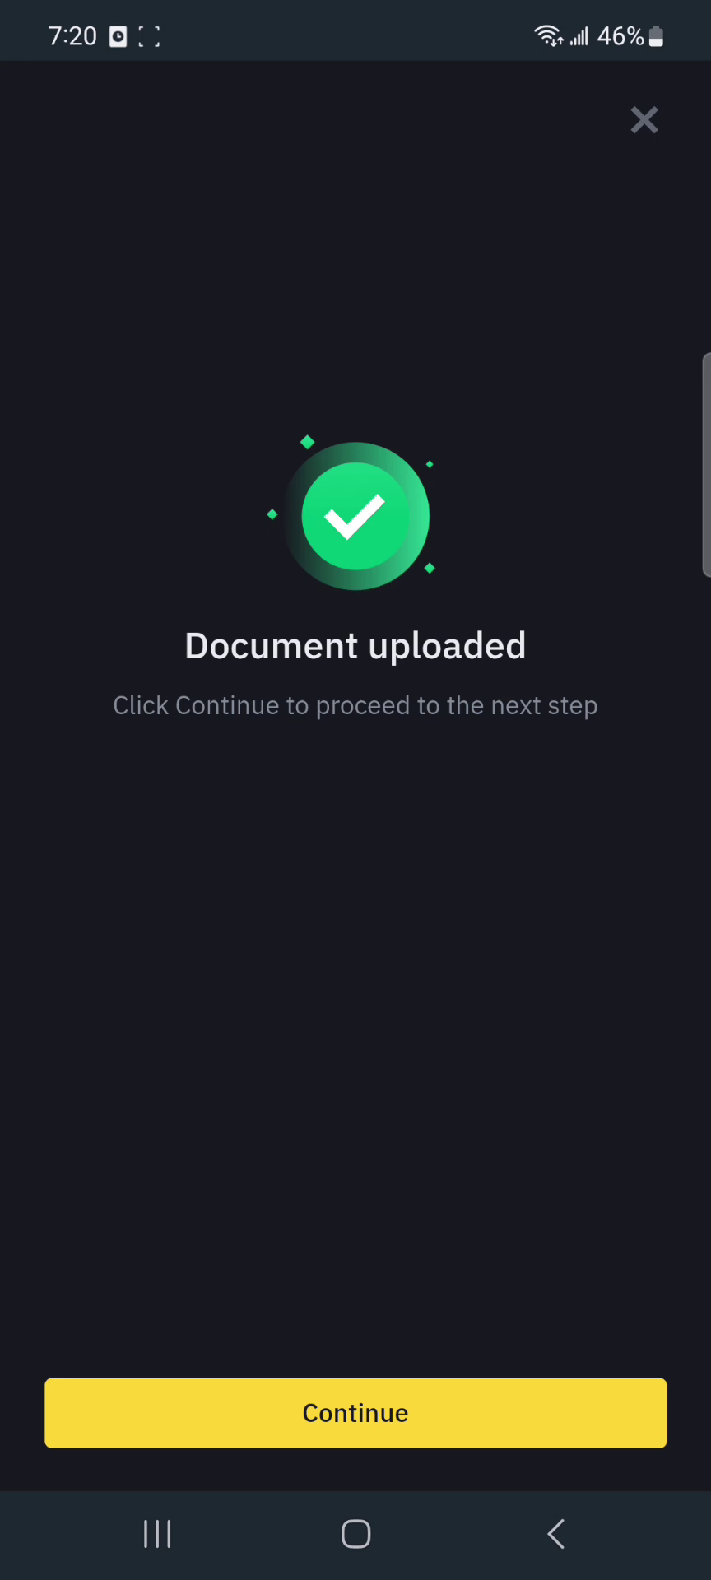
# - Continue past Document uploaded and start the Liveness Check face scan
pyautogui.click(530, 1431)
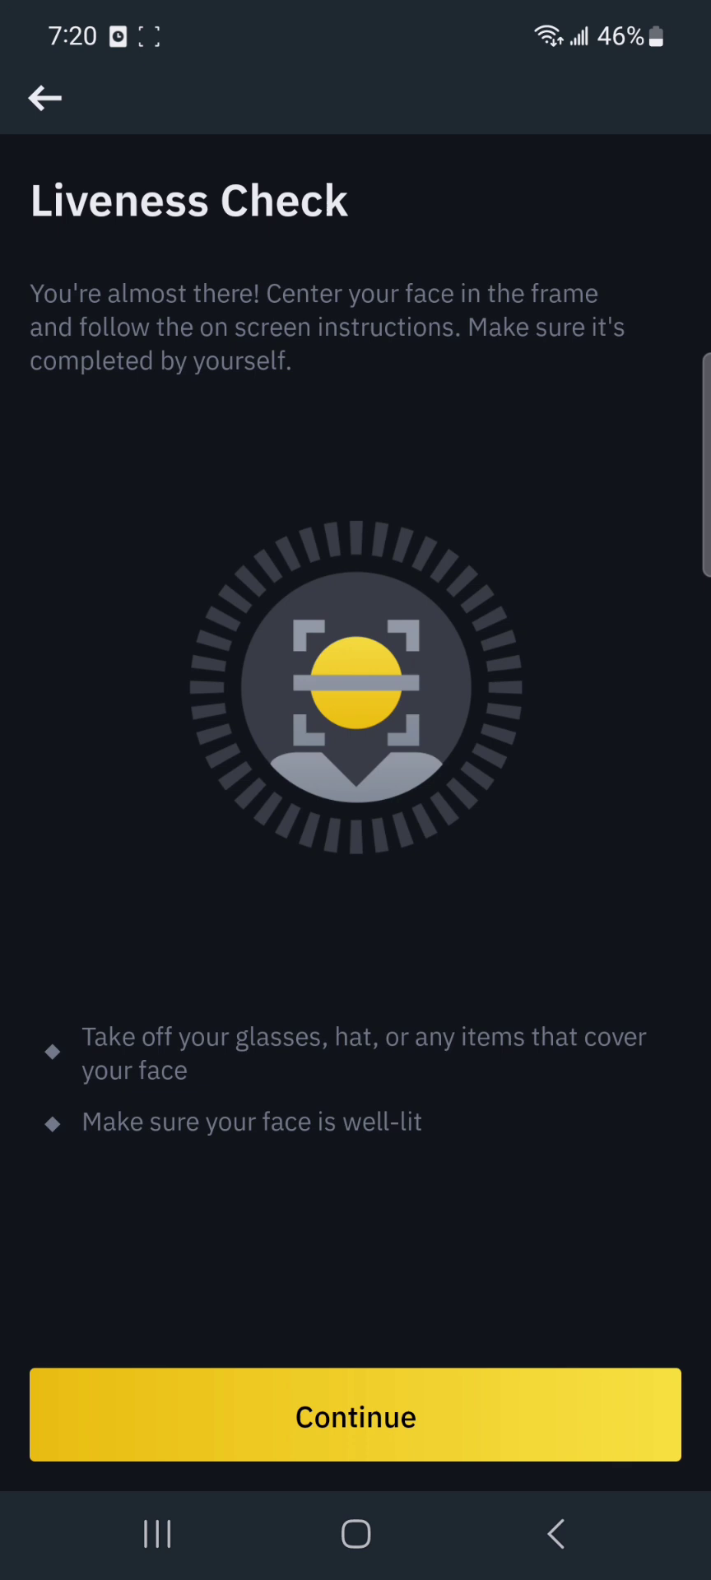
pyautogui.click(487, 1432)
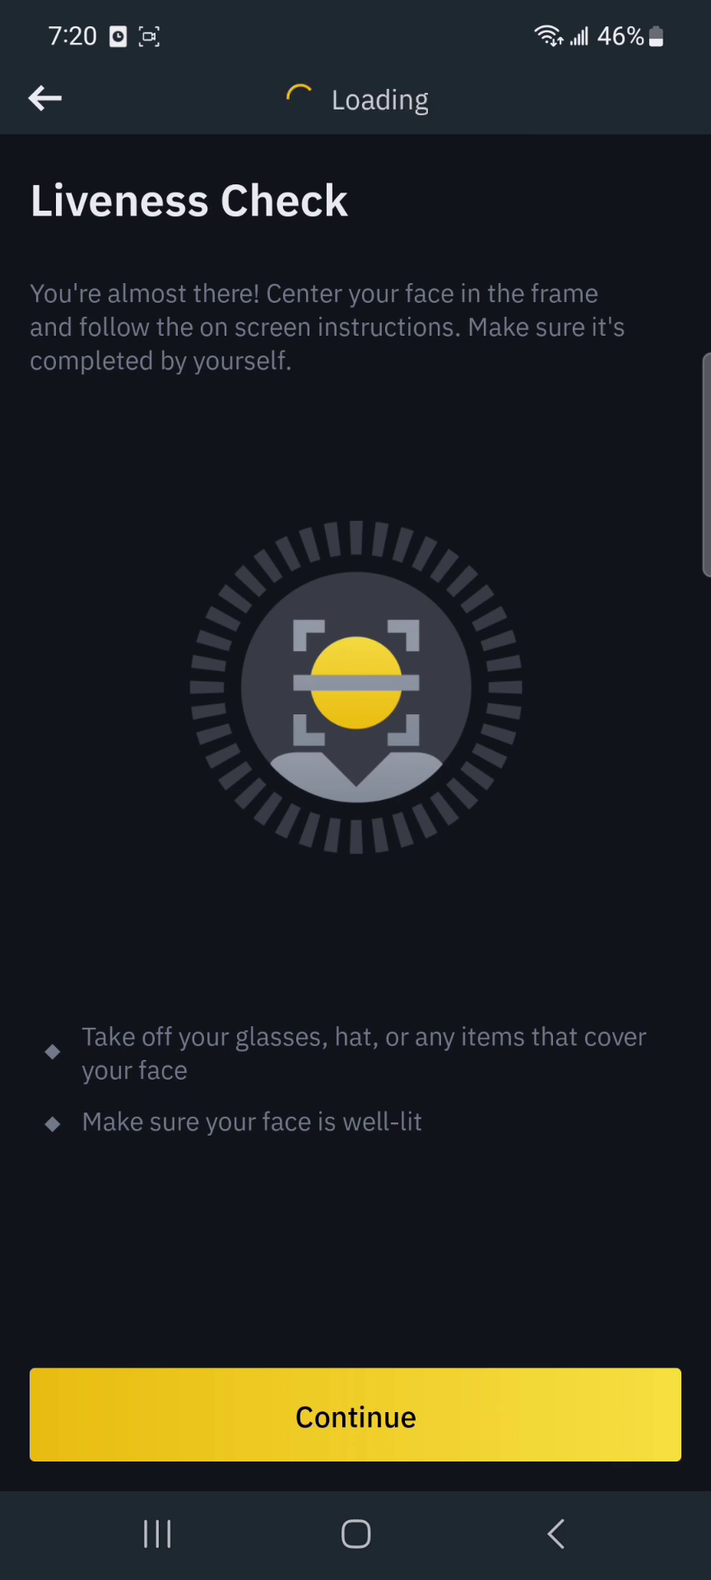